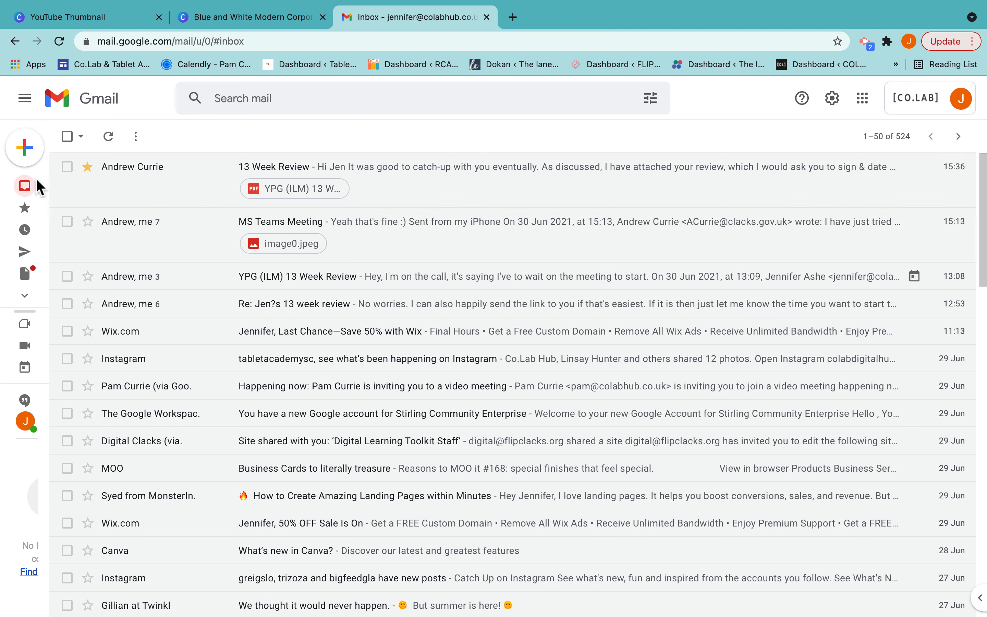
Expand the mailbox list to show all folders and look through the additional ones
mouse_move(31, 188)
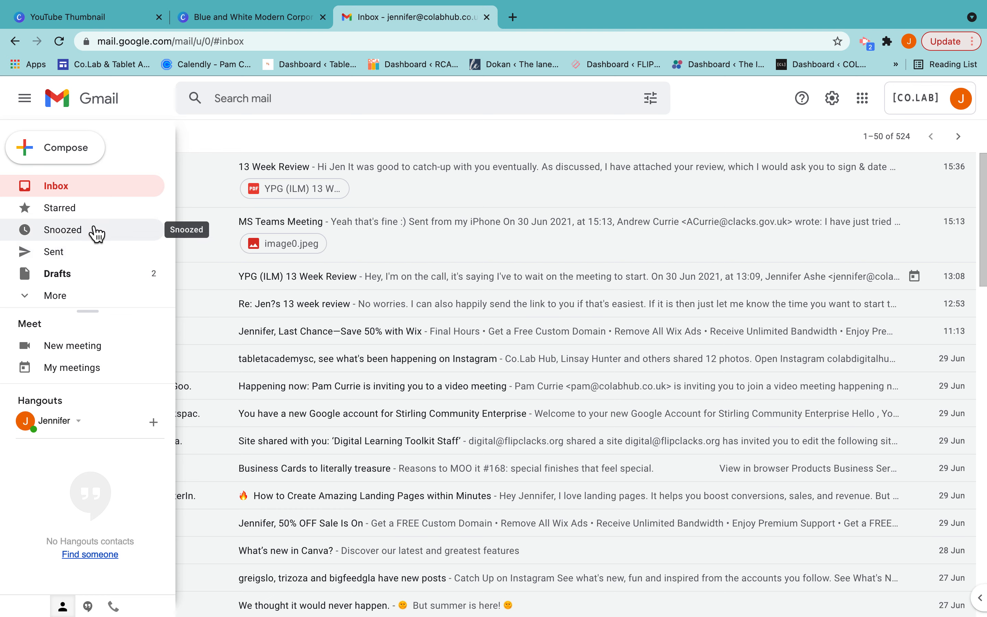
click(55, 300)
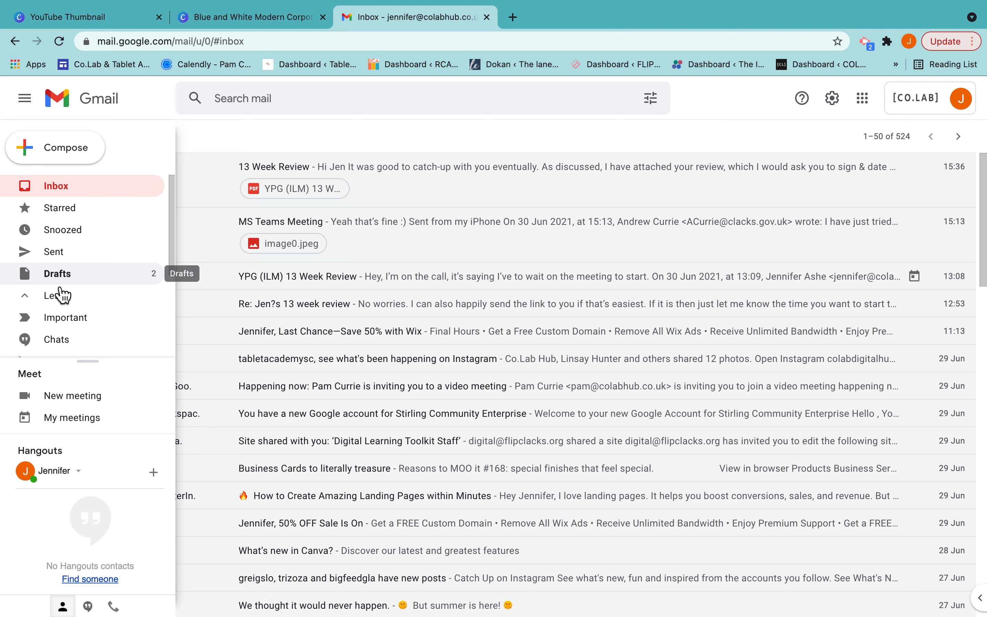
scroll(58, 293, down, 3)
scroll(62, 296, down, 2)
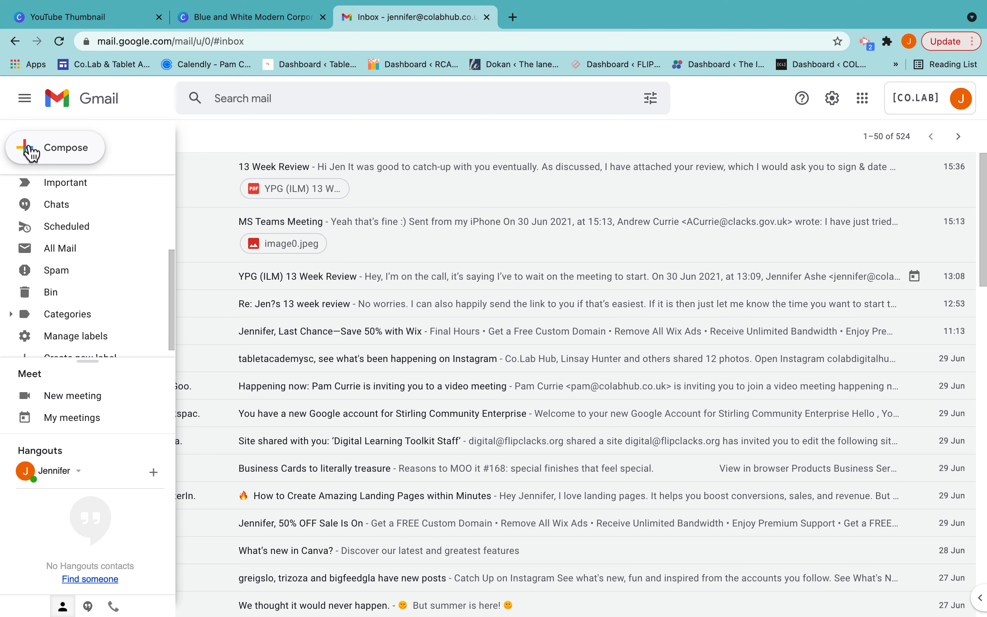
Start a new email in the full-size compose window and add the colleague's work address as recipient
click(30, 155)
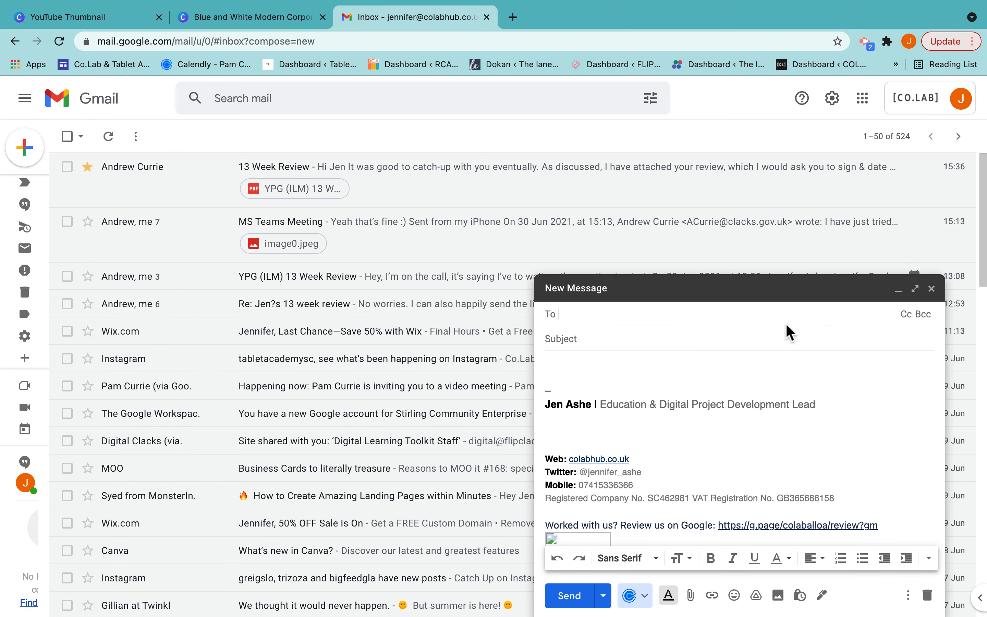
click(916, 289)
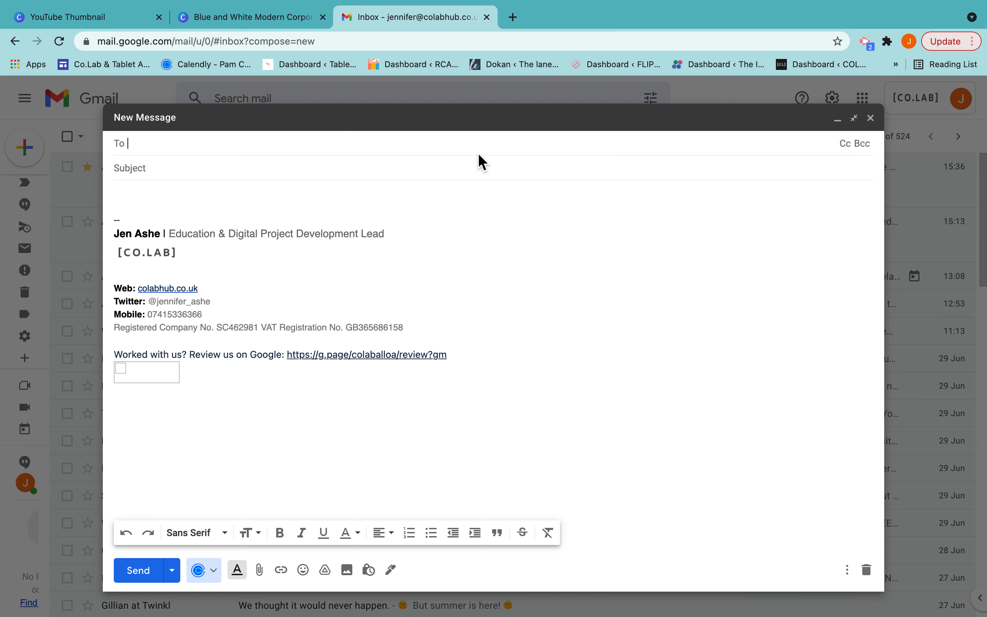
text(any)
key(BackSpace)
text(as)
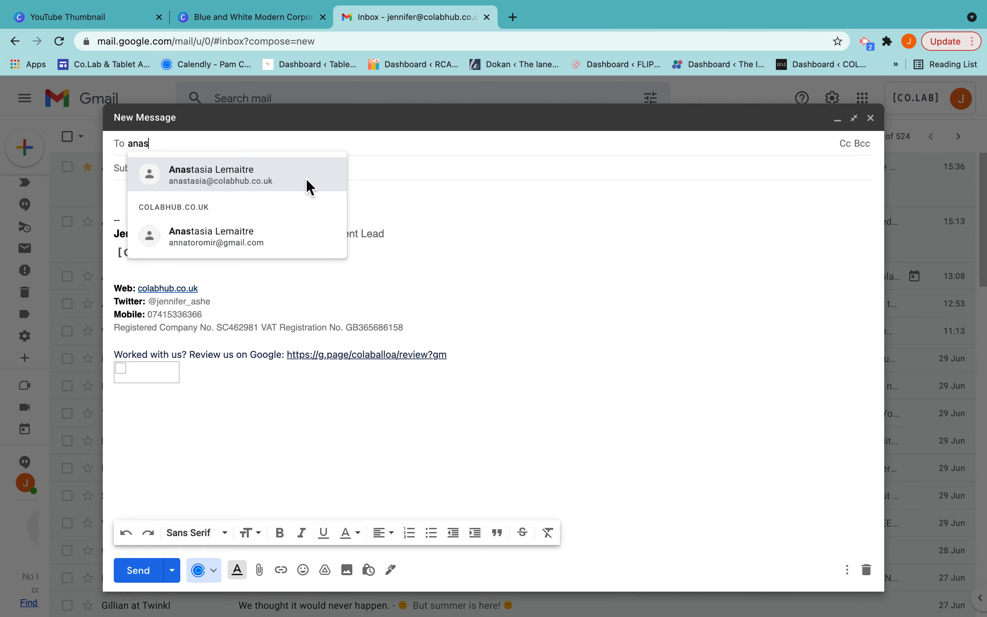
click(310, 187)
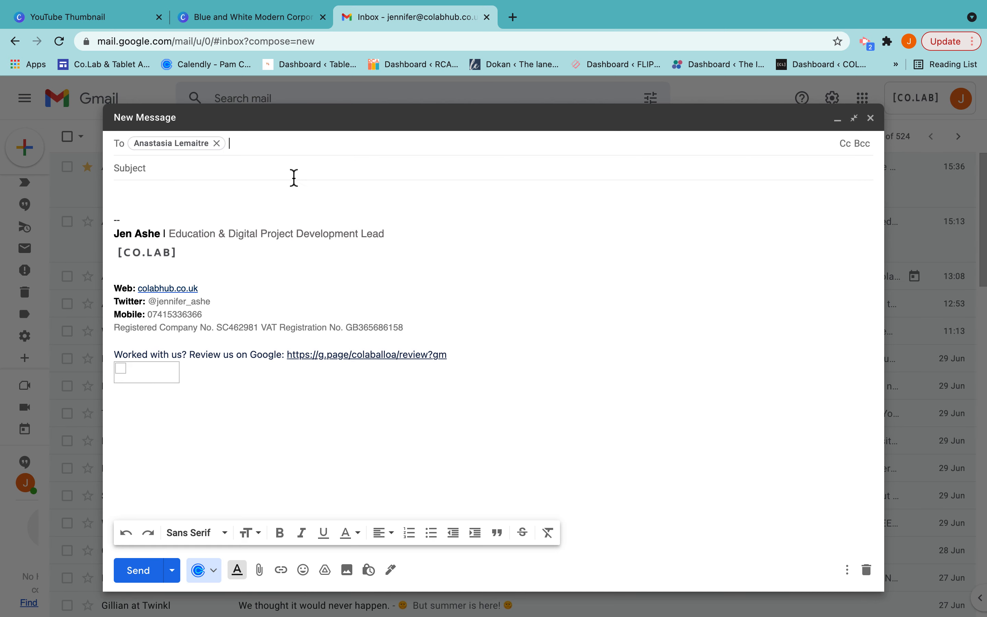
Give the email the subject "Tomorrows meeting" and write "Good morning," followed by "I hope you are well." in the body
click(293, 177)
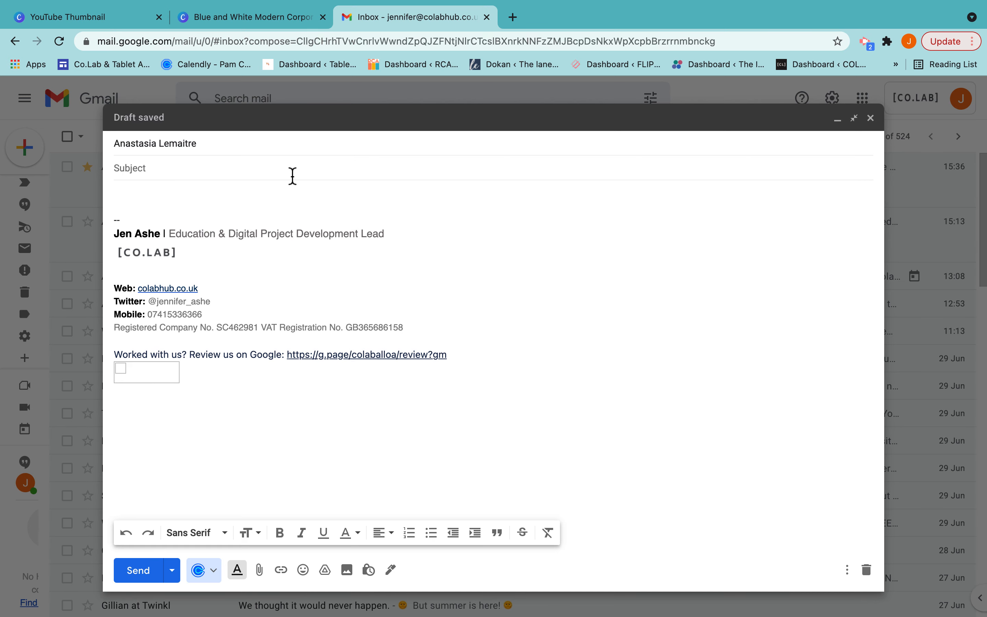
text(Tomorrows meeting)
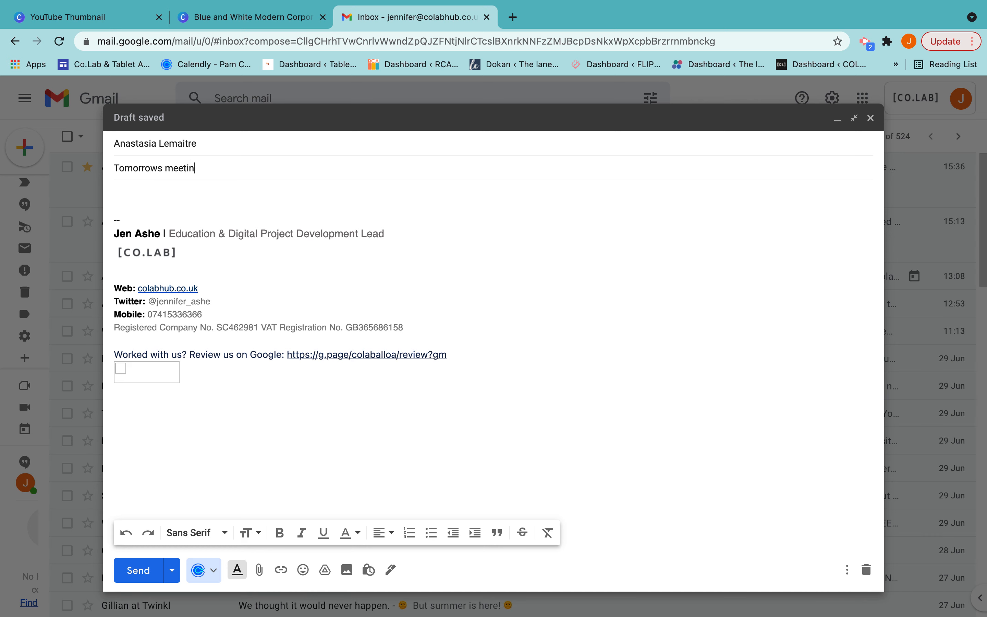
click(279, 196)
text(Good morning)
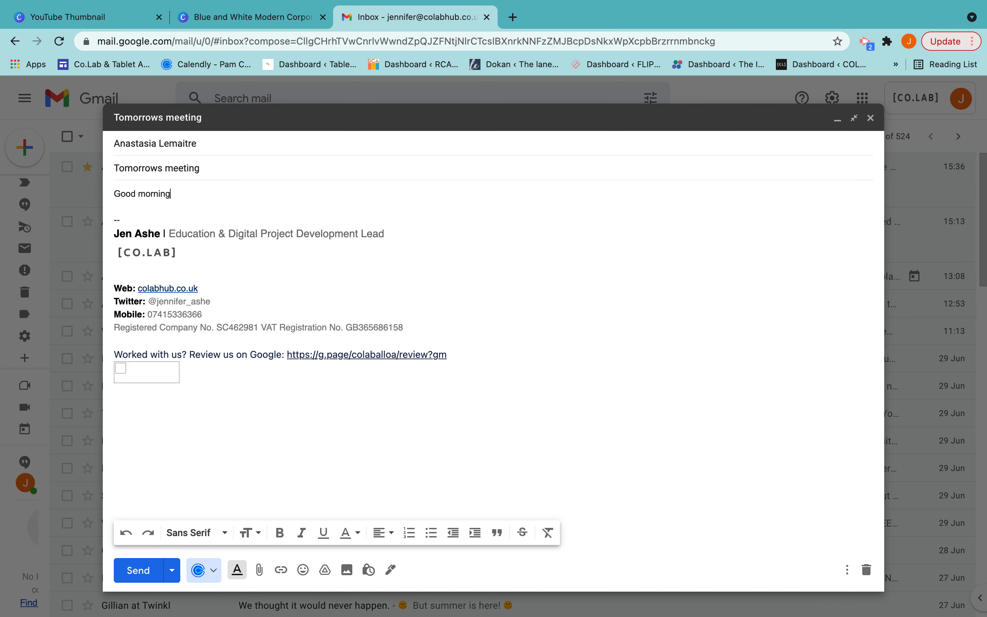
text(,)
key(Return)
key(Return)
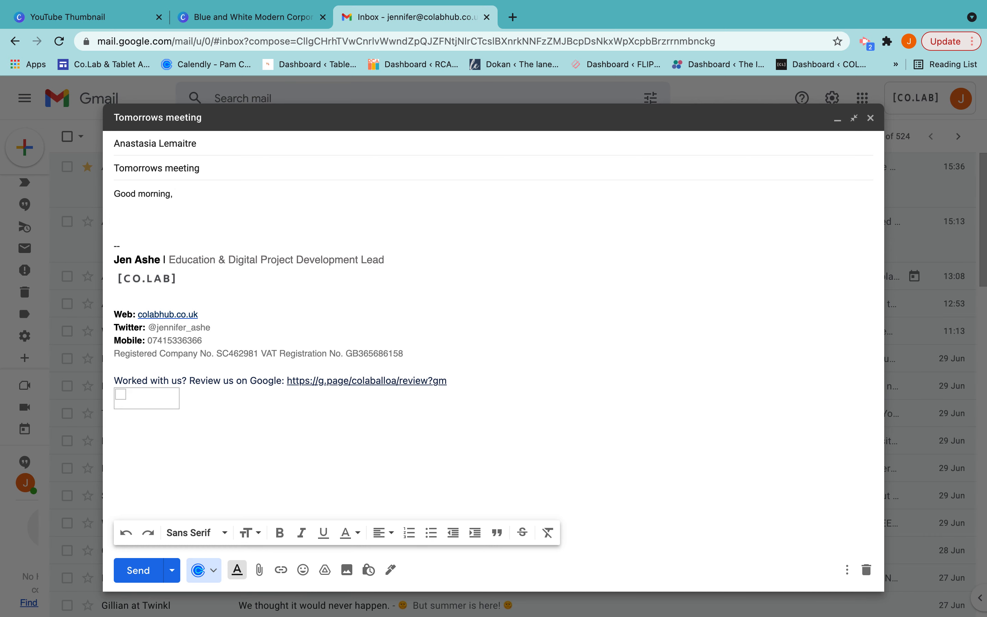
text(I hope)
key(Tab)
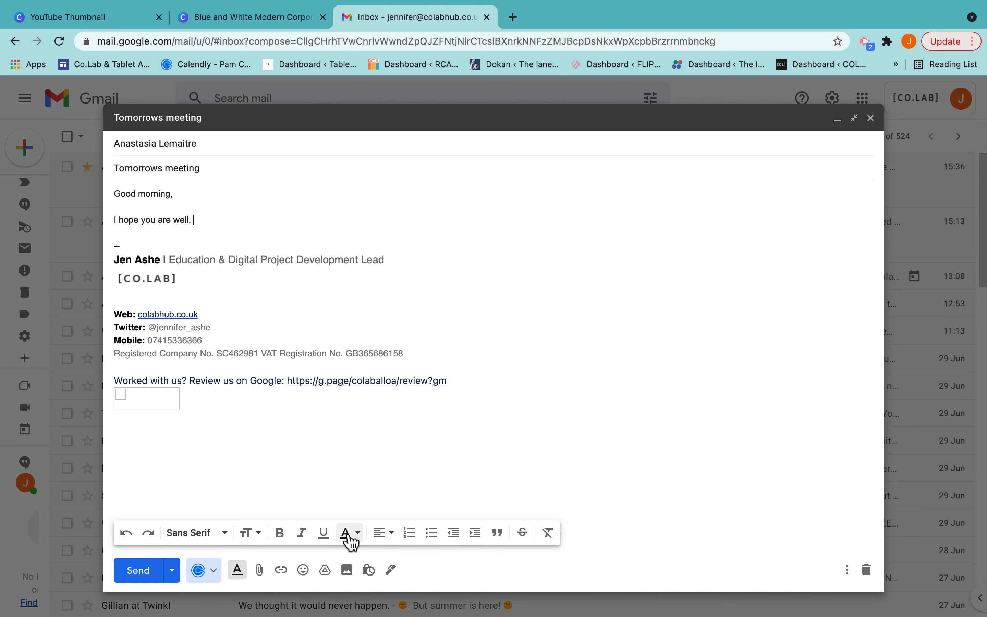
Format the "Good morning," greeting as bold, underlined blue text and close the email, keeping it as a draft
click(347, 539)
click(411, 488)
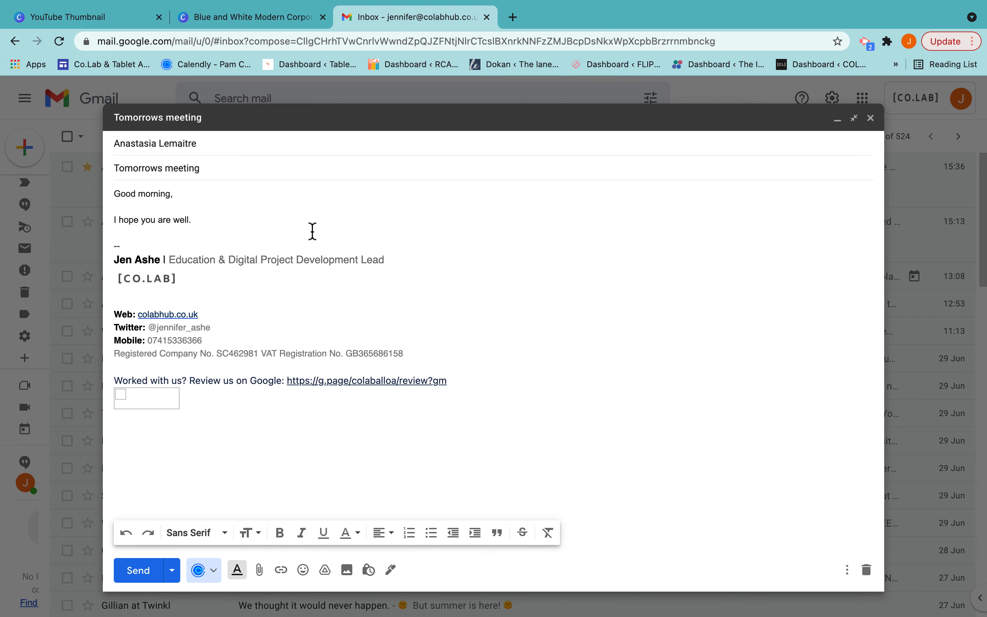
click(183, 195)
drag(183, 195, 116, 196)
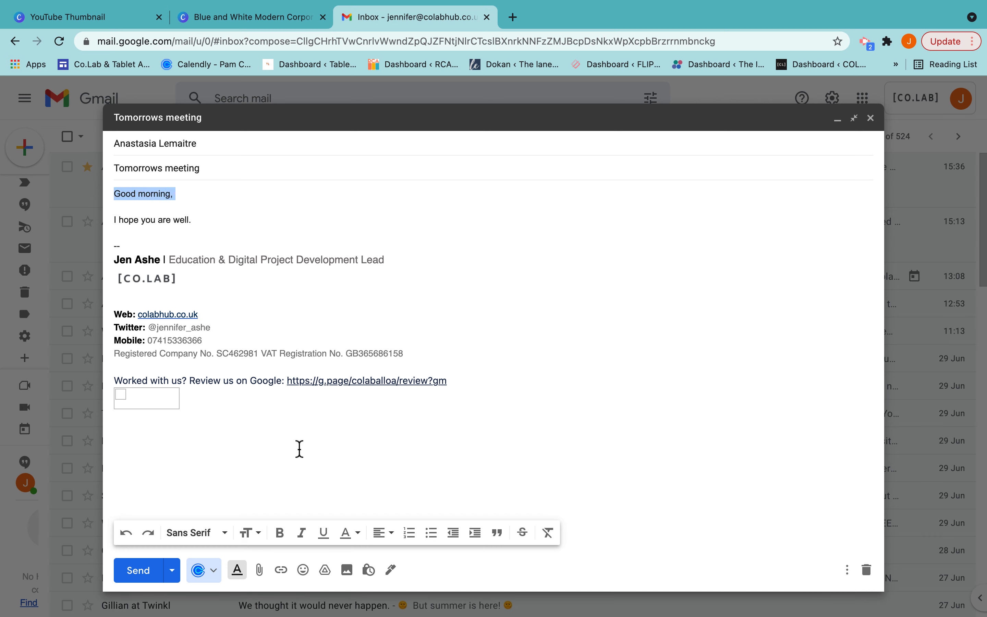
click(281, 535)
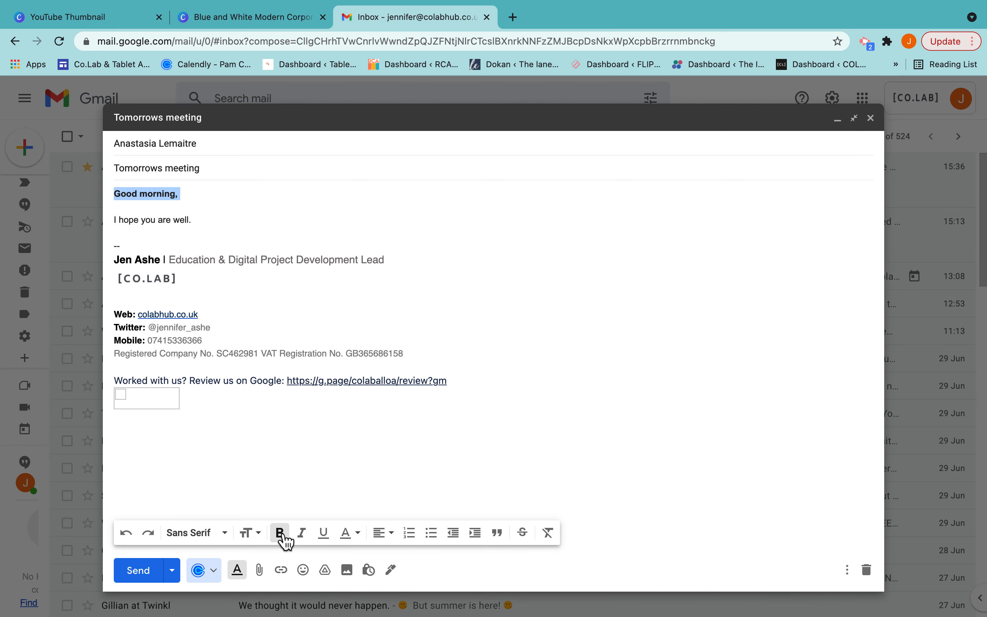
click(325, 535)
click(353, 538)
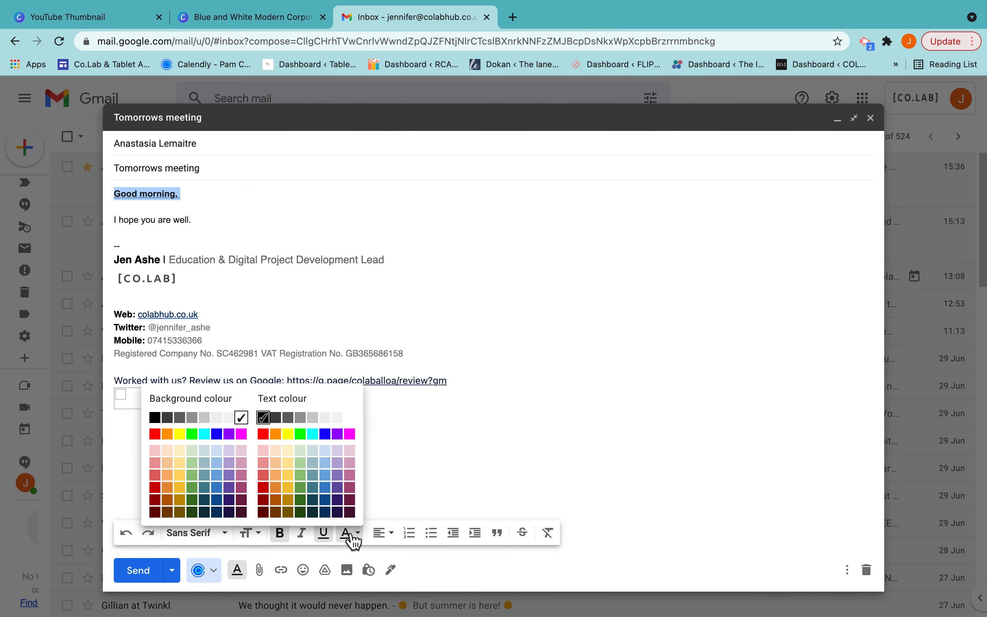
click(325, 434)
click(359, 437)
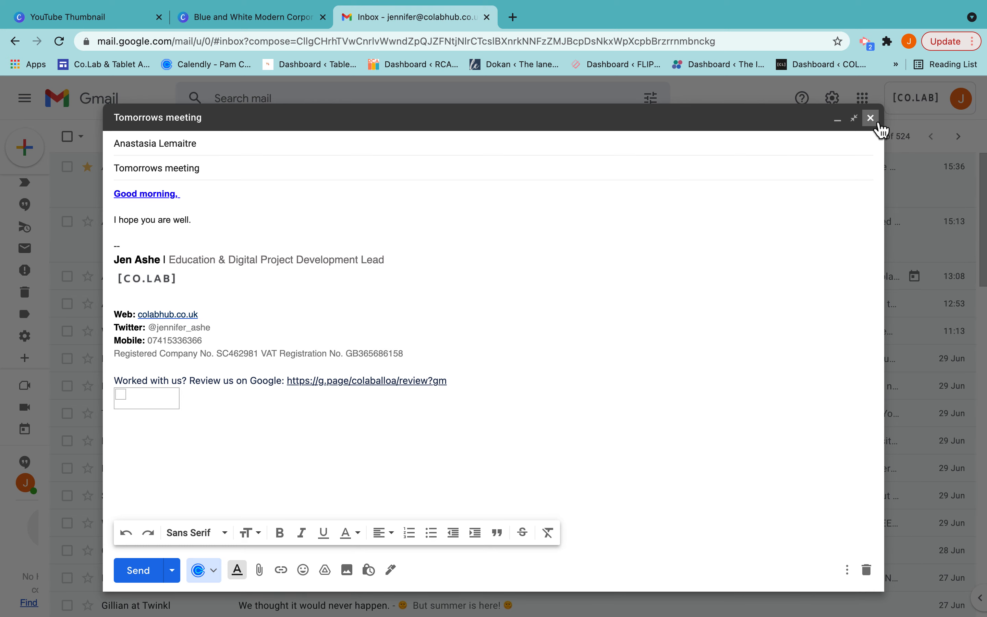
click(871, 118)
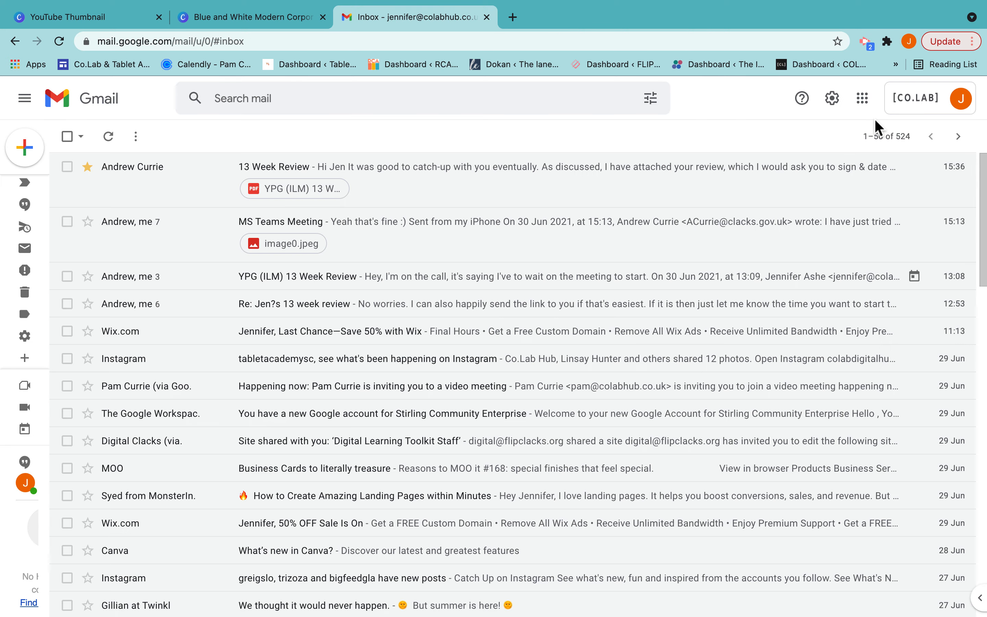
Open the full mail settings and view the available Undo Send cancellation periods
click(832, 99)
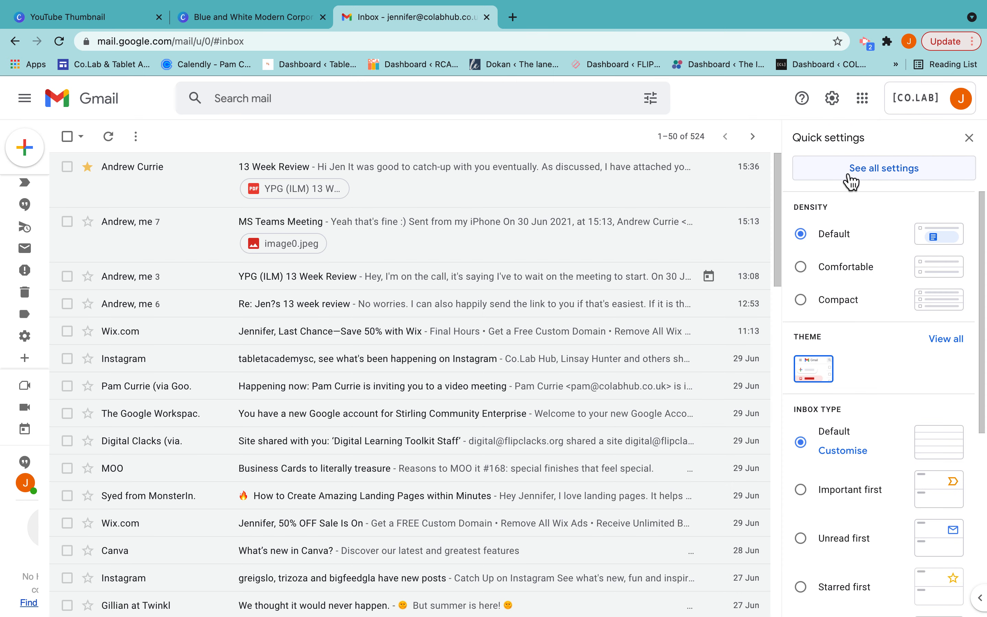
click(839, 175)
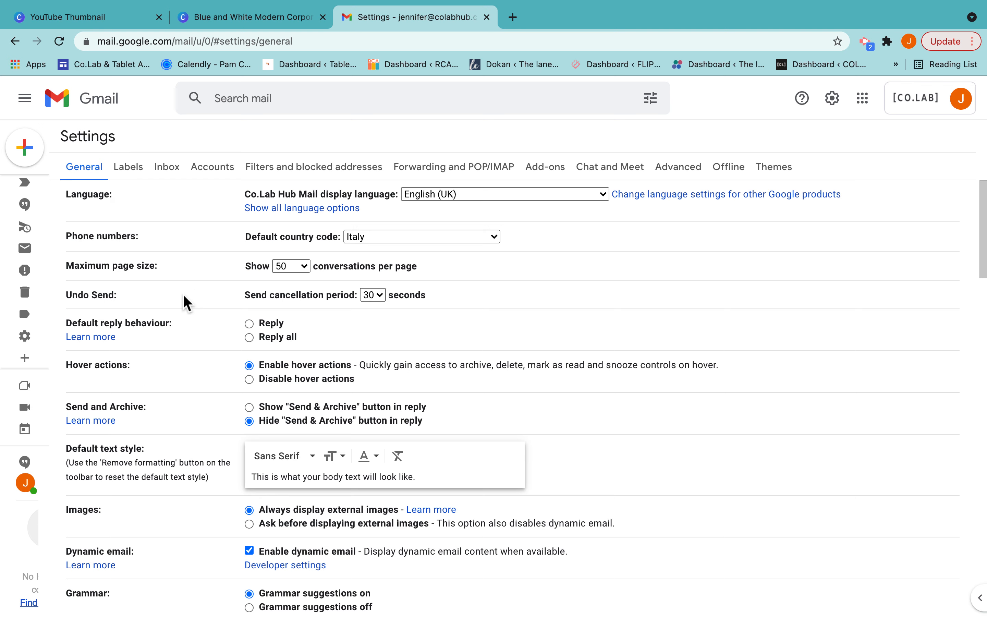
click(379, 296)
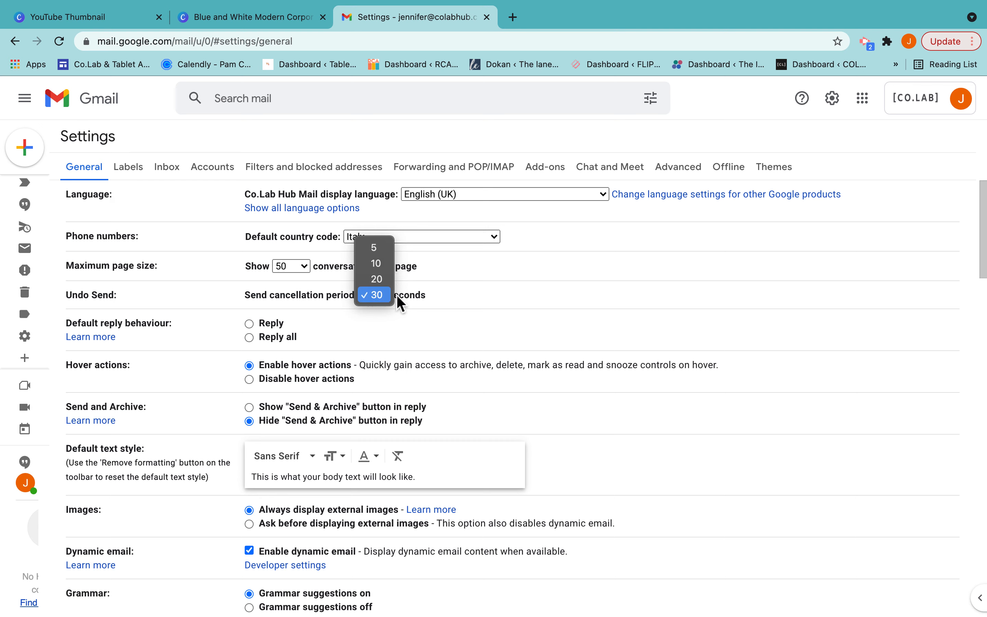
click(438, 295)
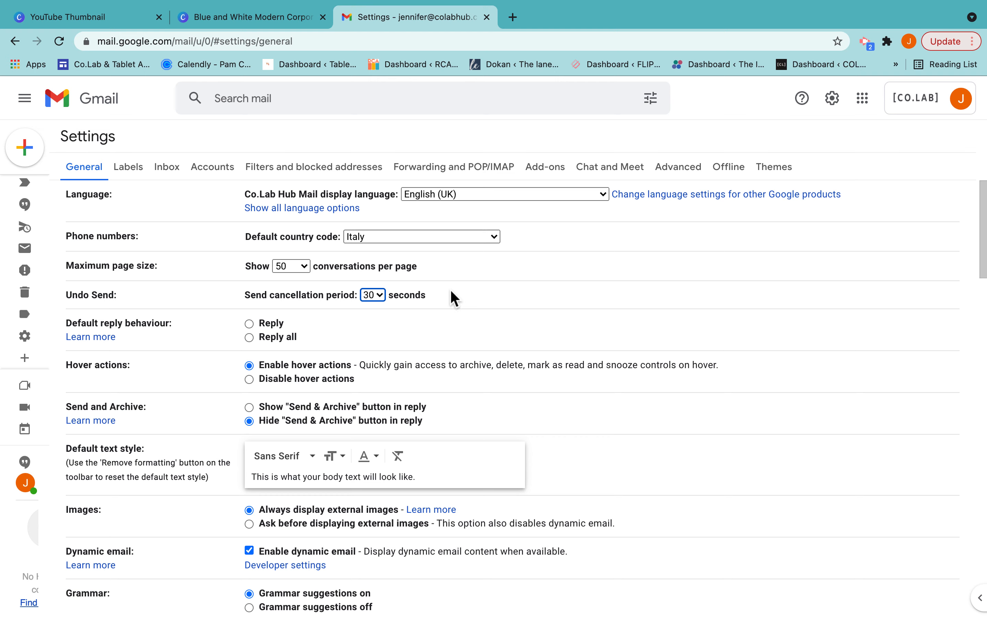
Examine the signature and the Out-of-Office AutoReply options in the general settings
scroll(567, 305, down, 7)
scroll(569, 309, down, 20)
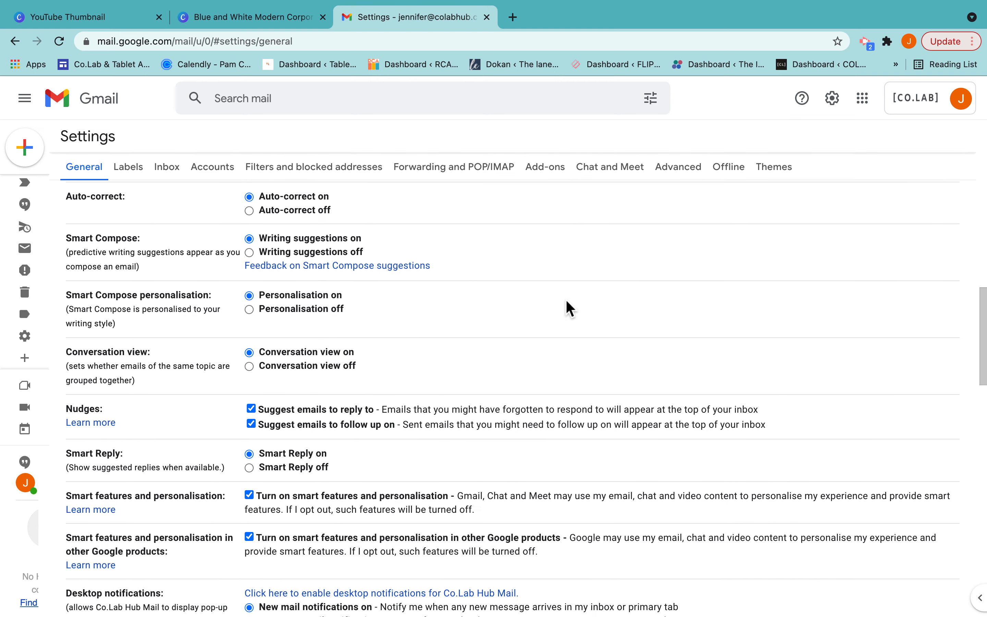
scroll(569, 309, down, 1)
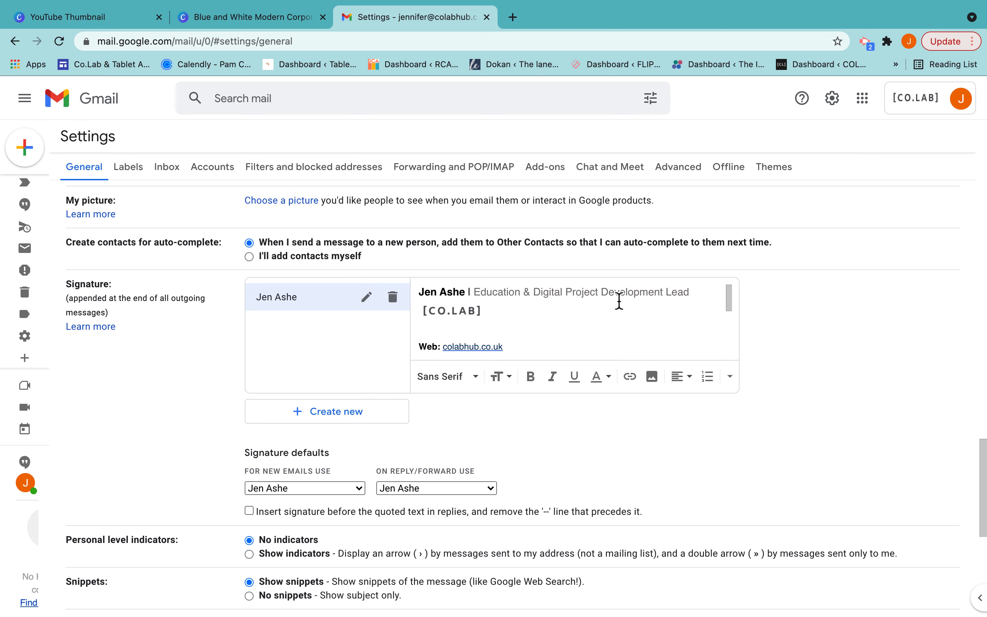
scroll(602, 318, down, 4)
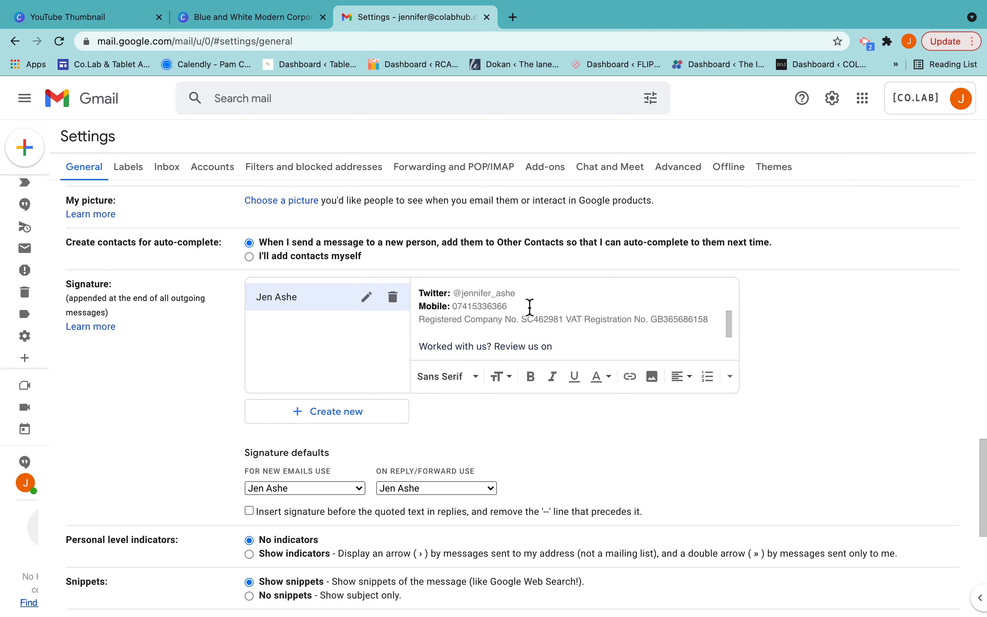
scroll(531, 312, up, 1)
scroll(531, 312, up, 3)
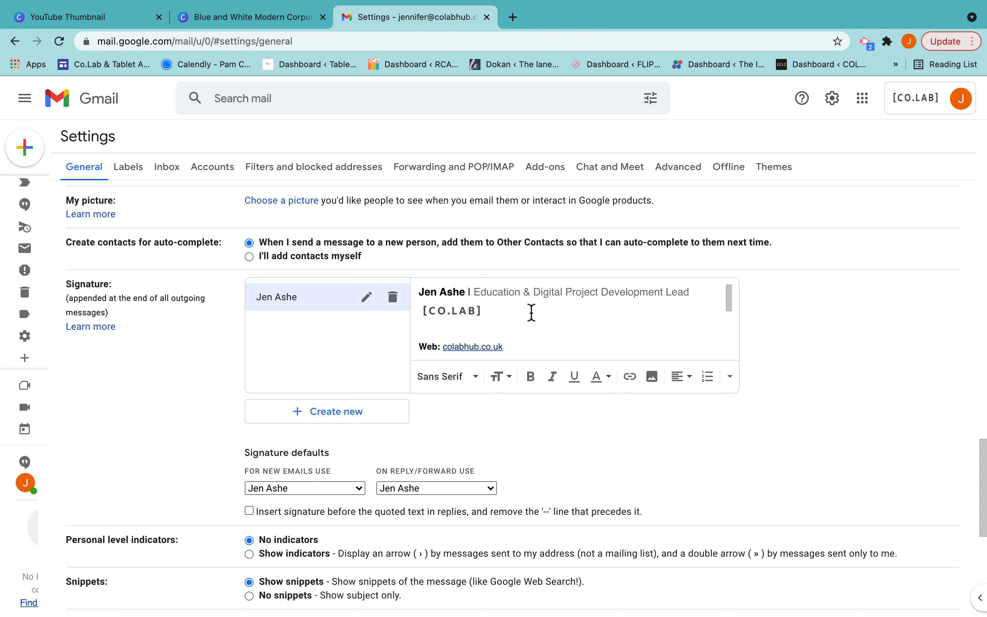
scroll(531, 312, down, 3)
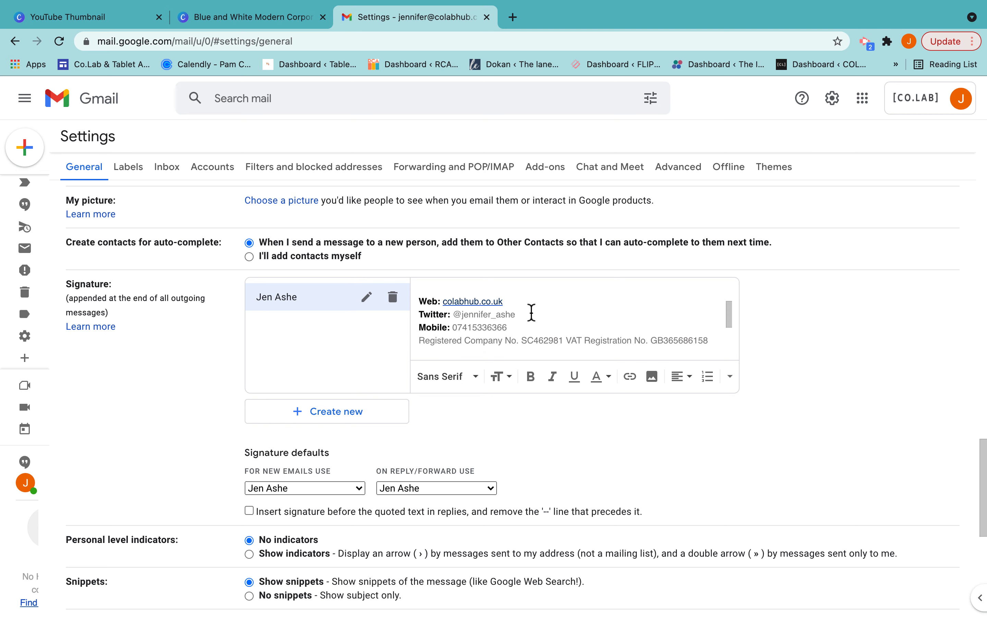
scroll(532, 310, up, 3)
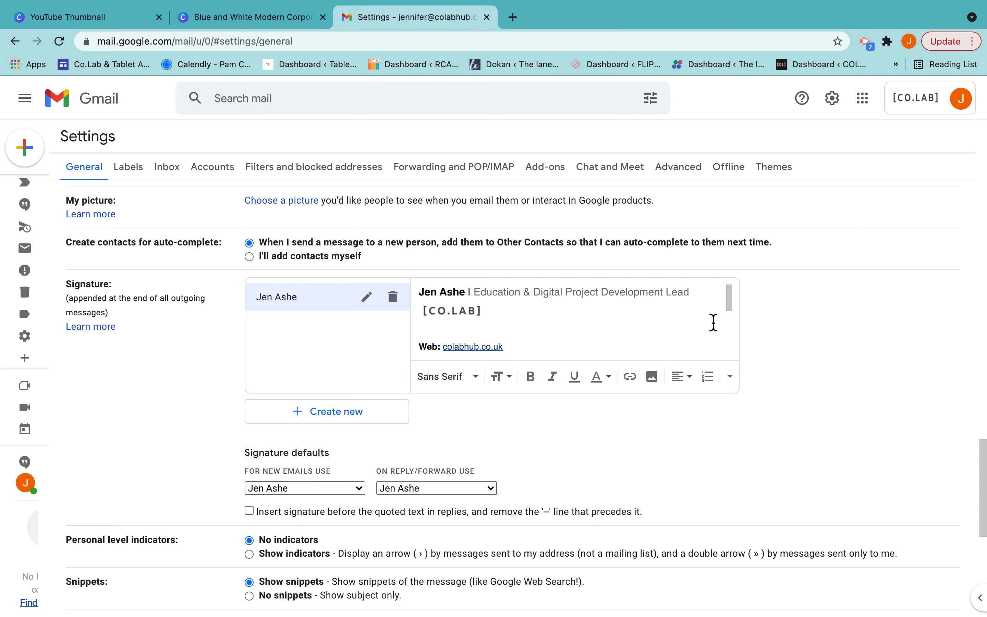
scroll(795, 329, down, 2)
scroll(795, 328, down, 7)
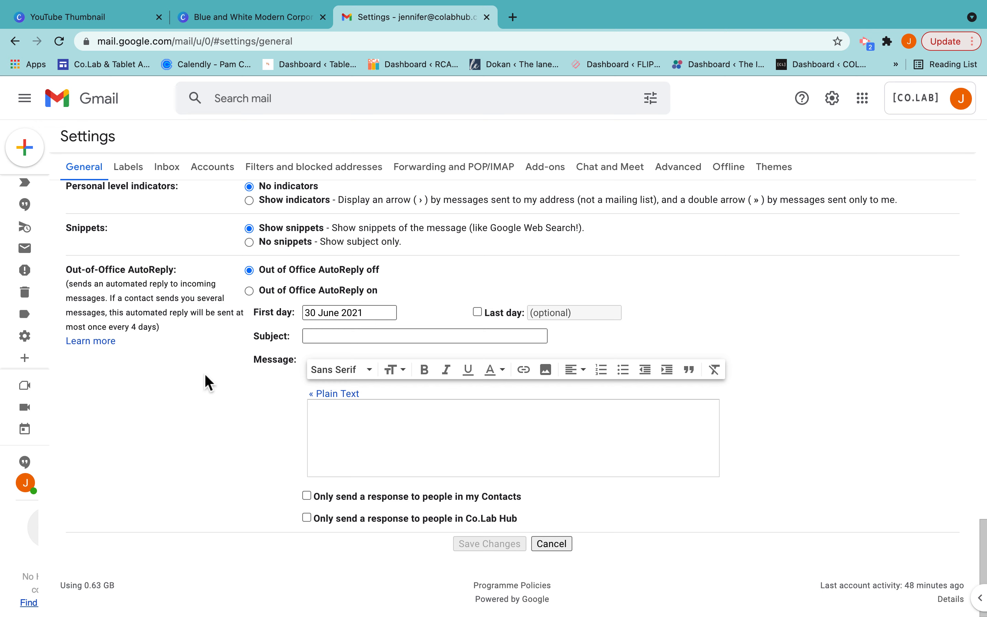
Create a new label named "Tabletacademy" without nesting it under another label
mouse_move(29, 367)
scroll(52, 348, down, 1)
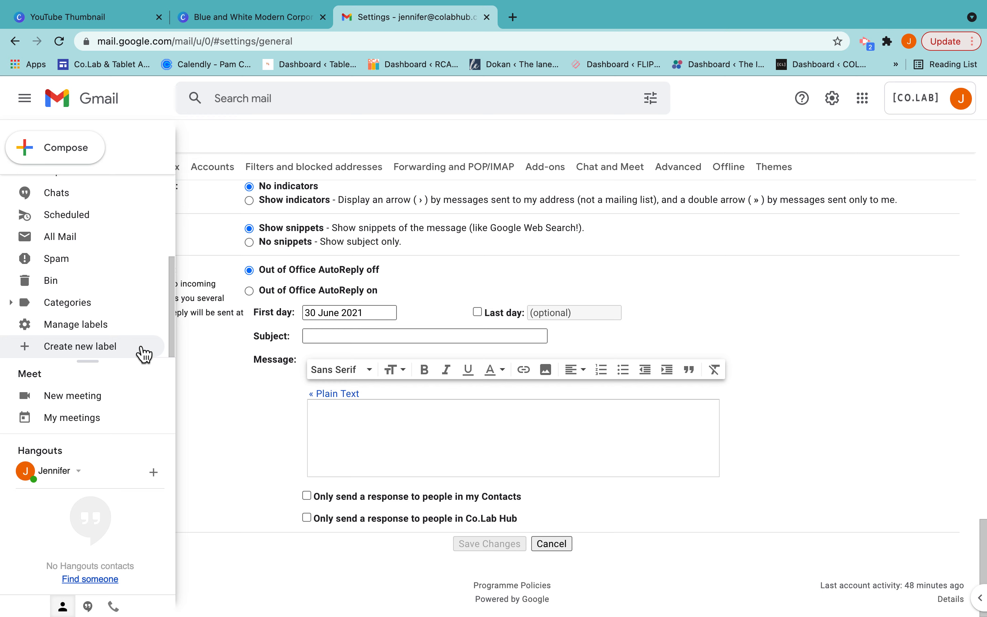
click(94, 351)
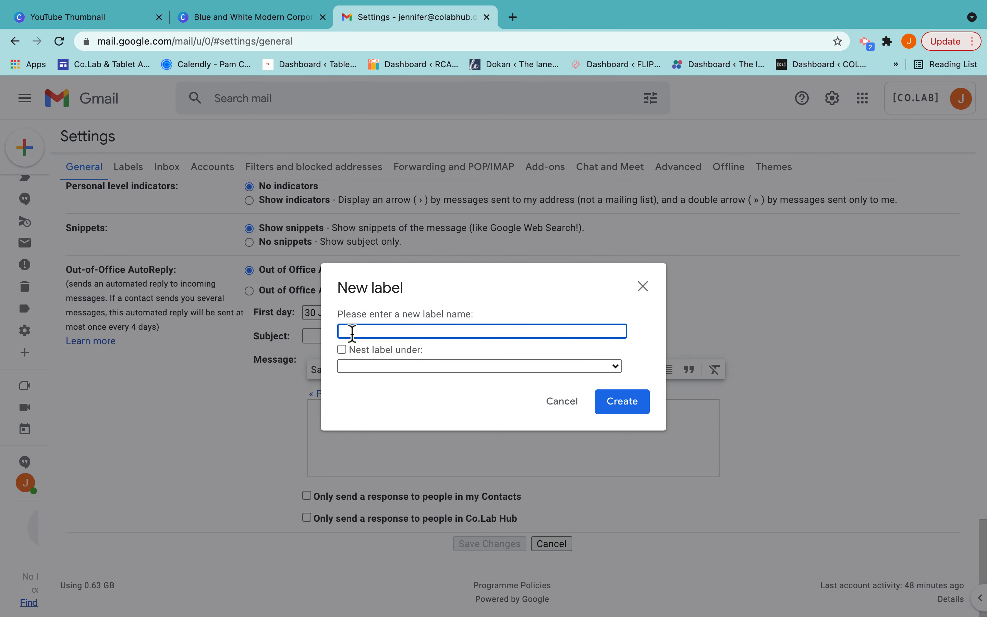
text(Tabletacademy)
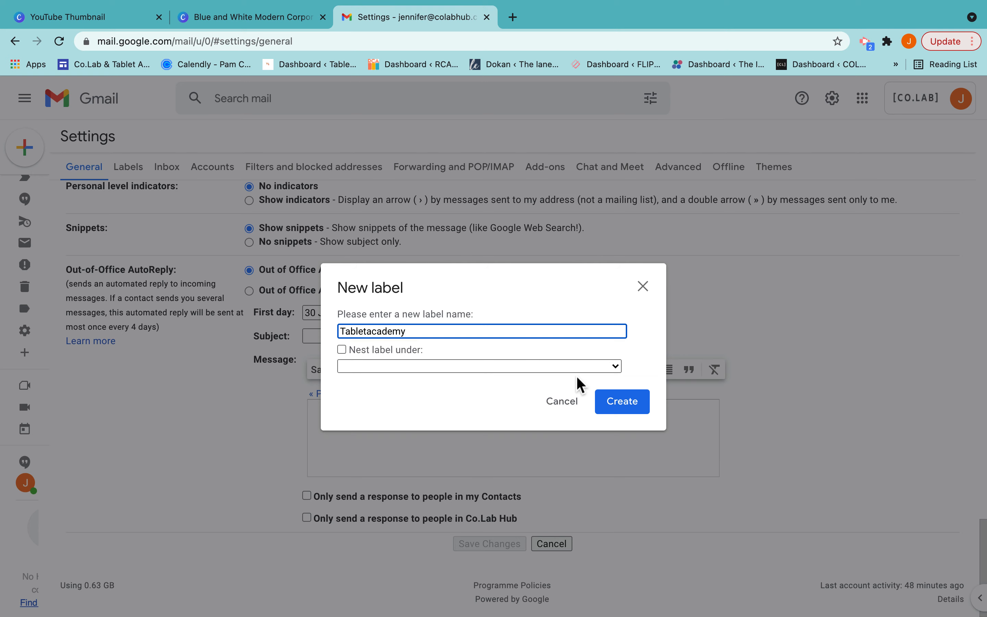
click(637, 404)
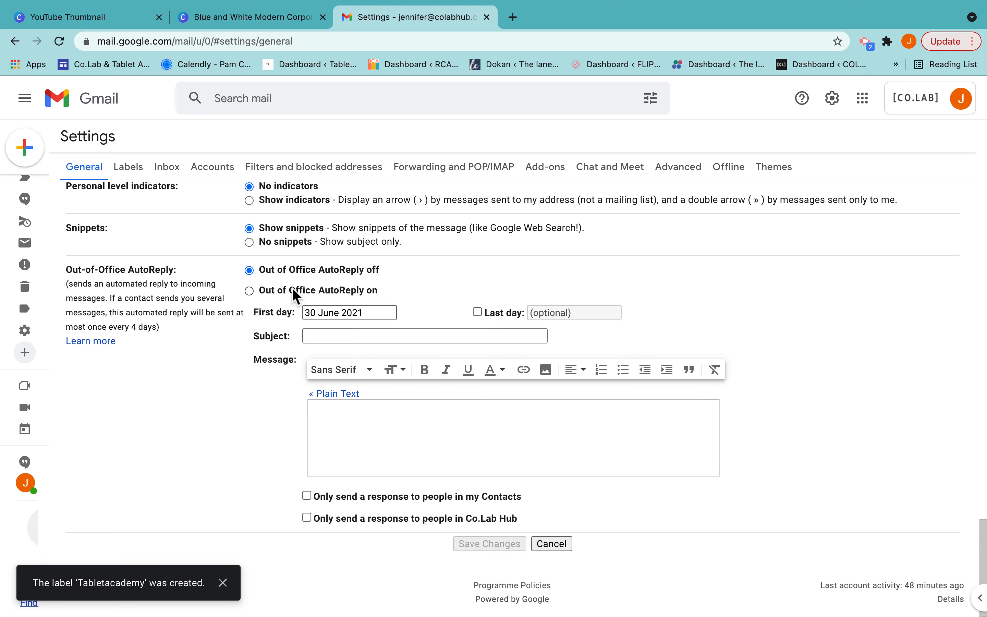
Return from the settings to the inbox
scroll(31, 210, up, 3)
mouse_move(32, 212)
scroll(31, 211, up, 2)
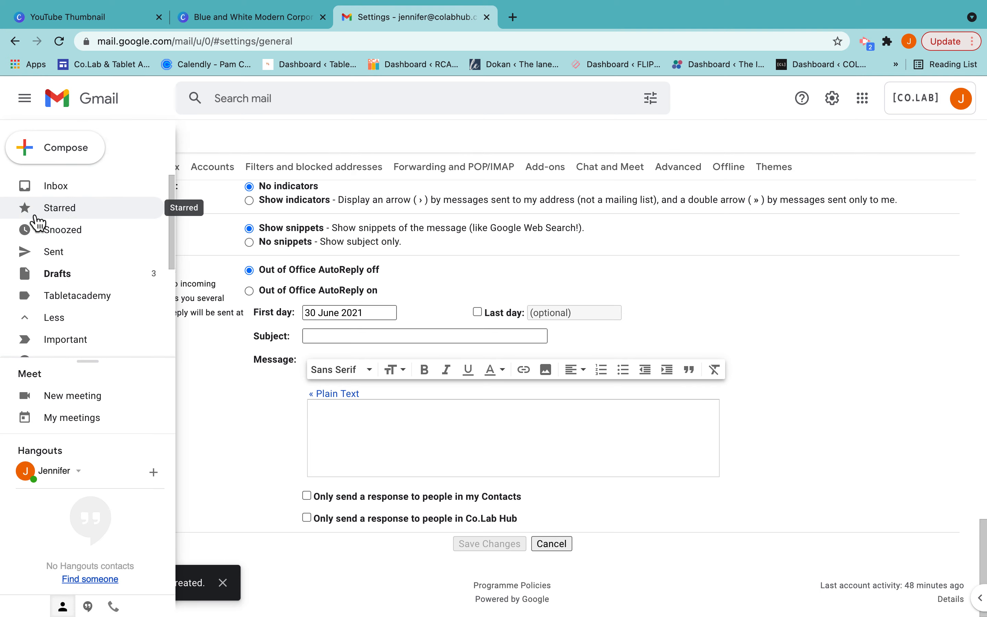
click(60, 192)
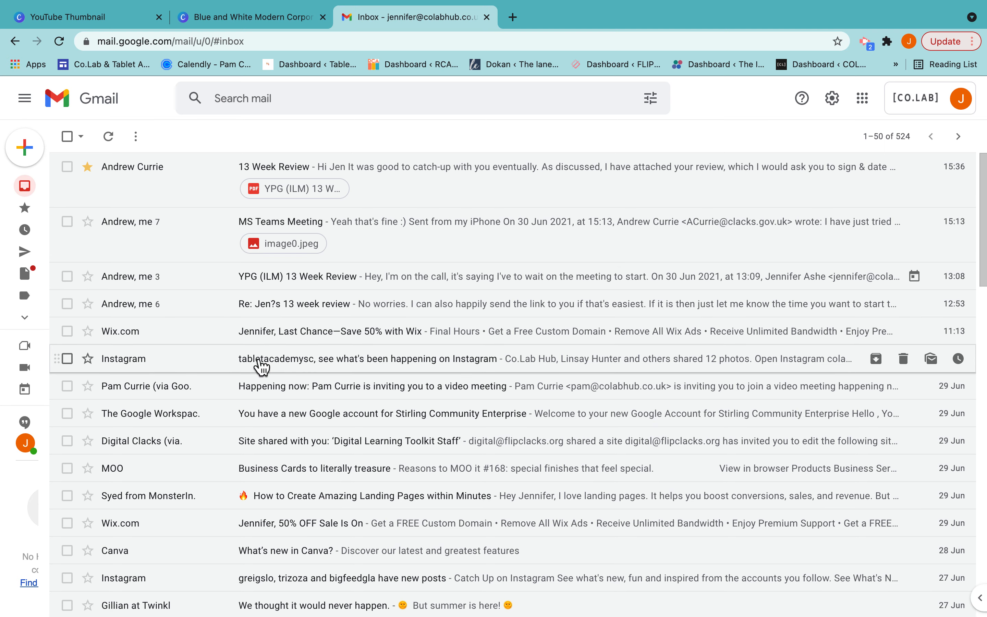
Open the Google Meet video meeting invitation email dated 29 June and apply the "Tabletacademy" label to it
click(219, 394)
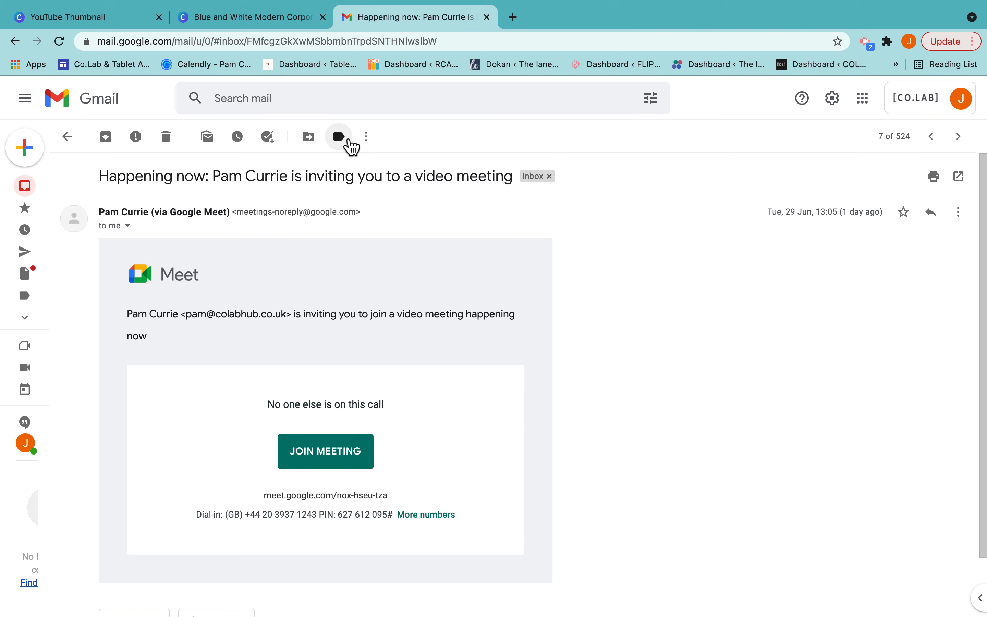
click(340, 137)
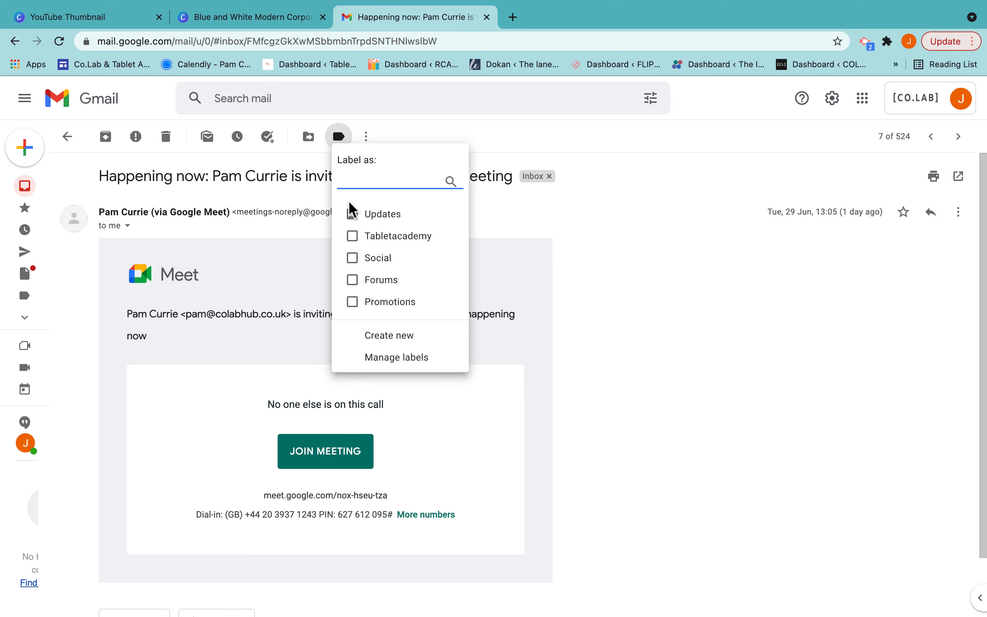
click(353, 237)
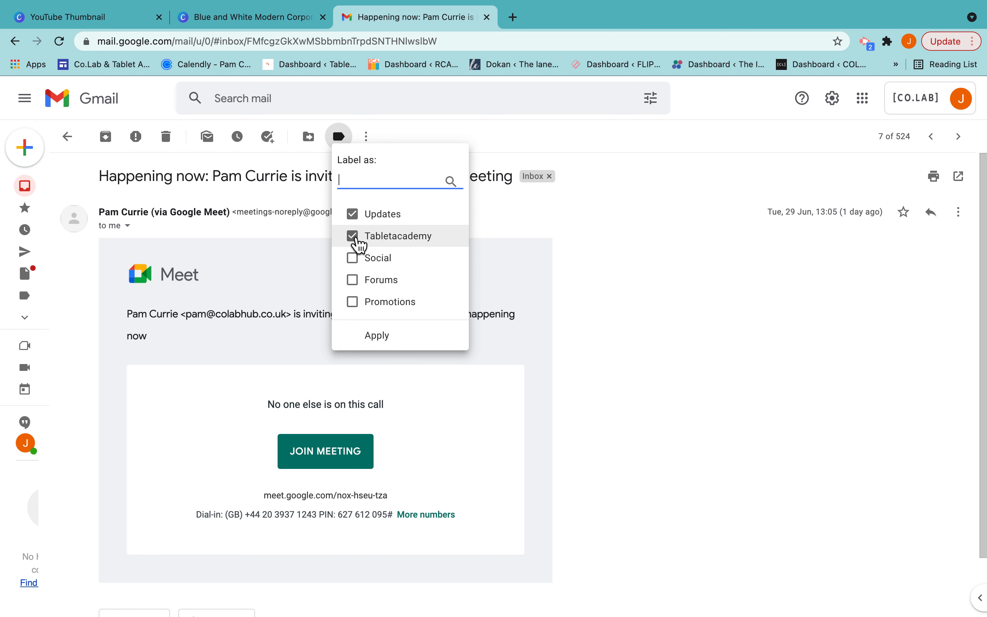
click(371, 336)
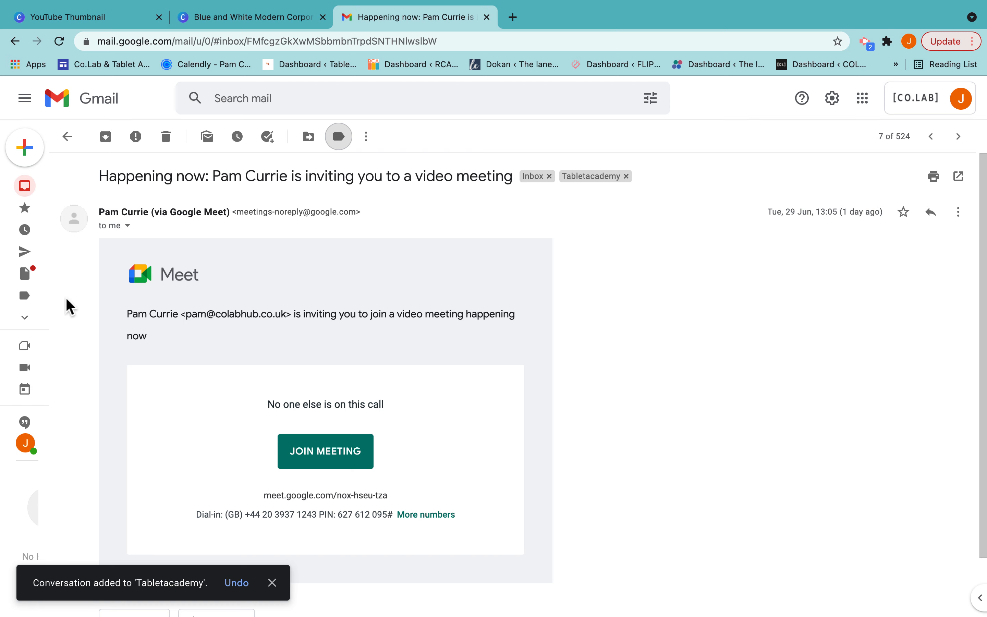
View the mail filed under the "Tabletacademy" label
click(34, 302)
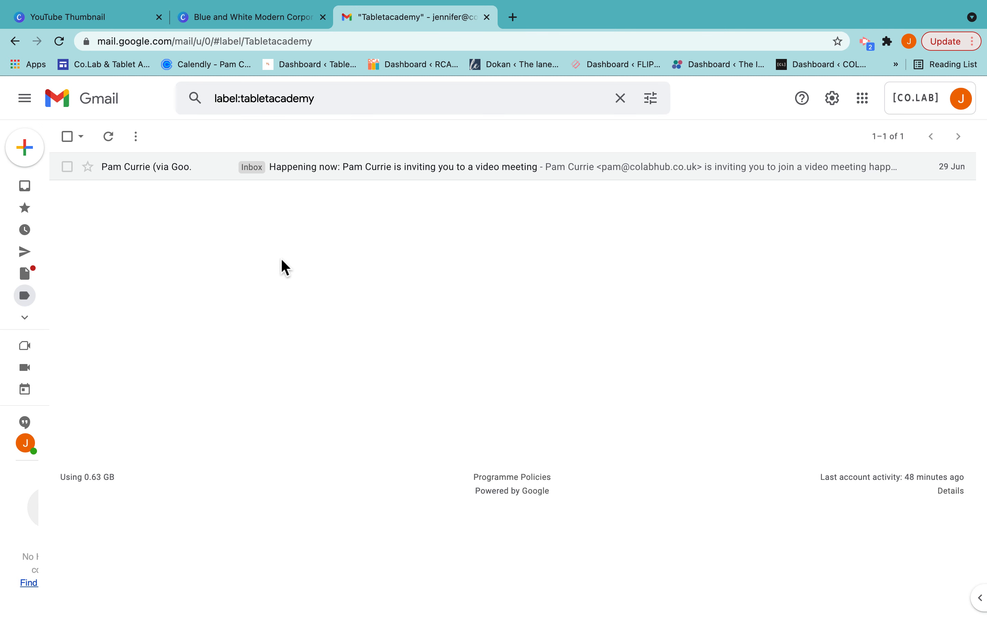
mouse_move(34, 305)
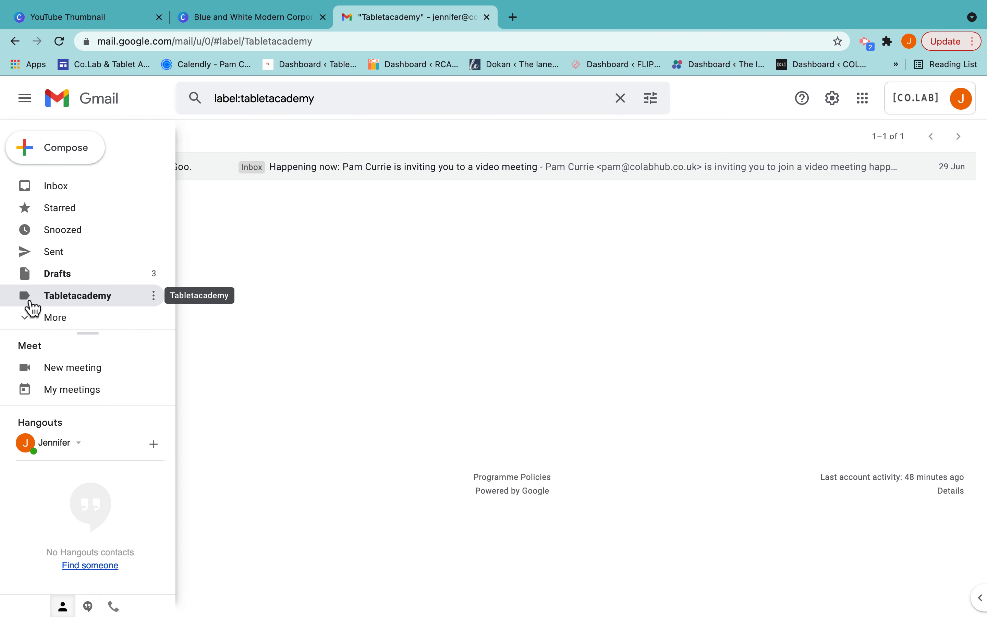